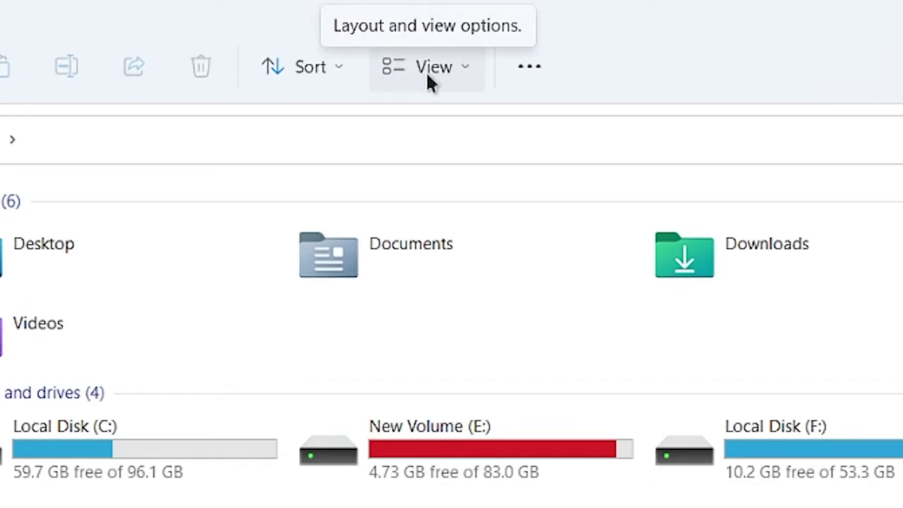
Step: Try the Medium icons layout for the This PC folder view and return it to Tiles
click(428, 79)
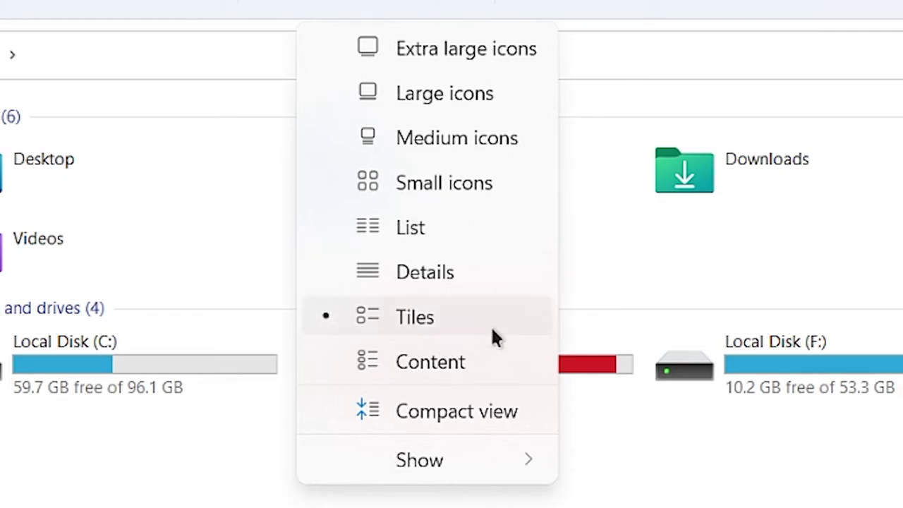
click(421, 321)
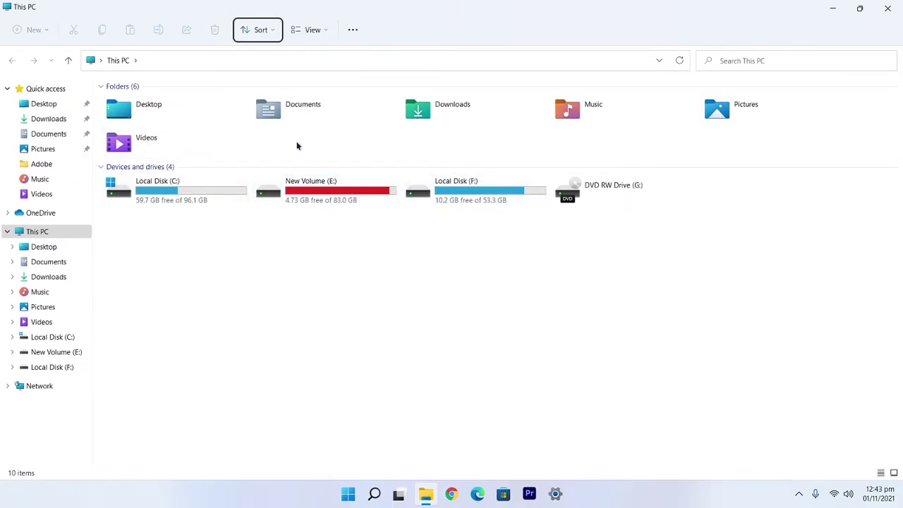
click(311, 29)
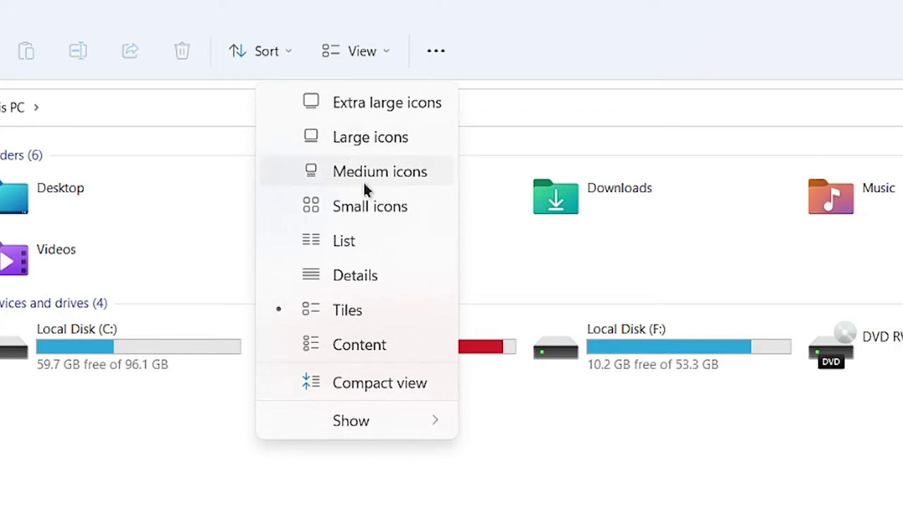
click(363, 178)
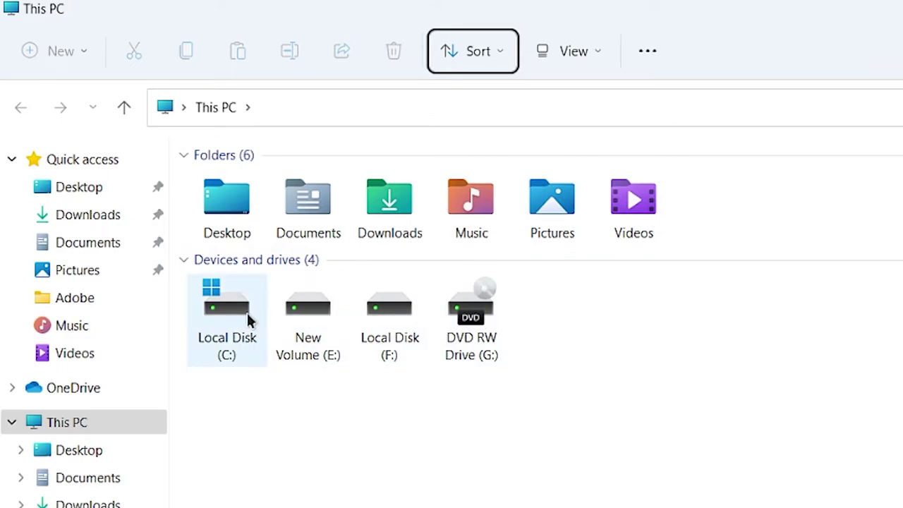
click(552, 52)
click(526, 310)
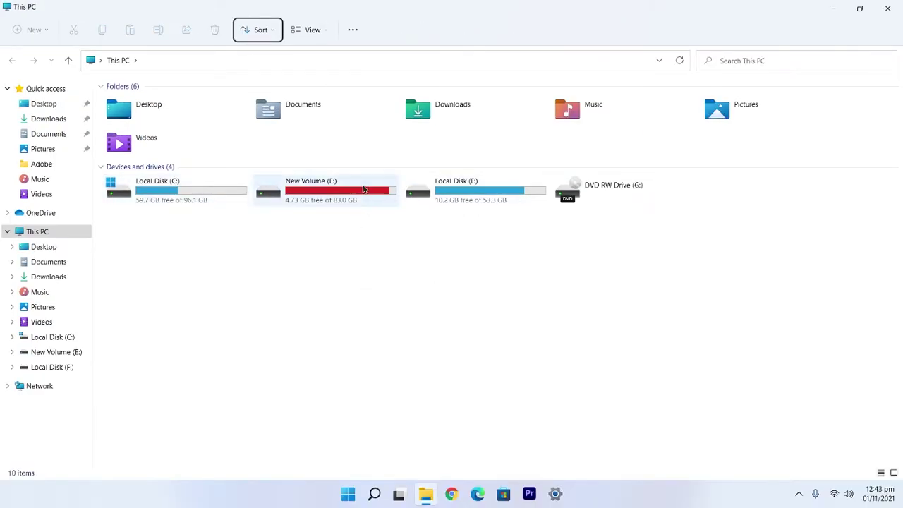
Step: Turn on Compact view for File Explorer
click(312, 34)
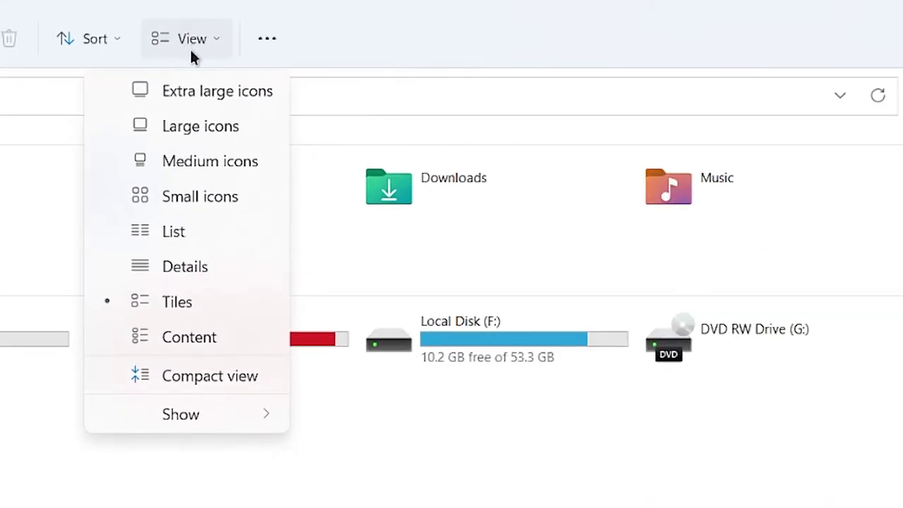
click(172, 375)
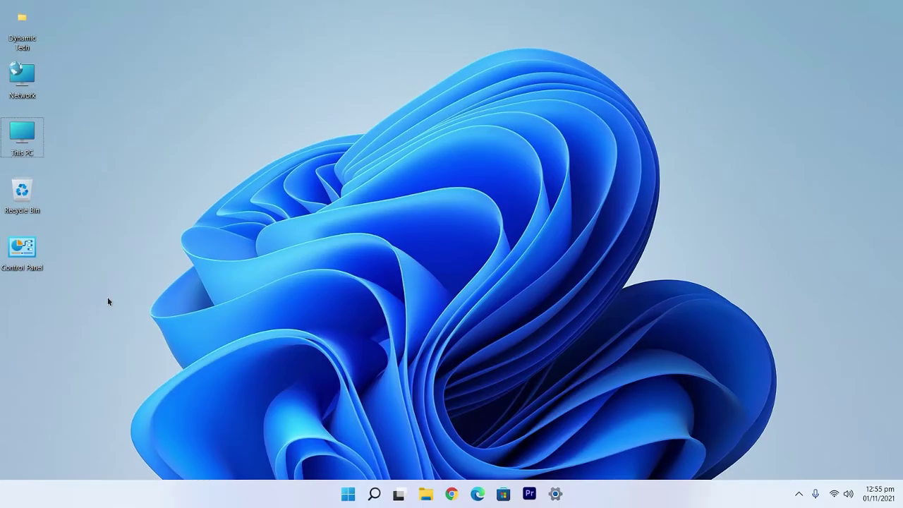
Step: Open the desktop icon settings from the Themes page of the Personalization settings
right_click(412, 211)
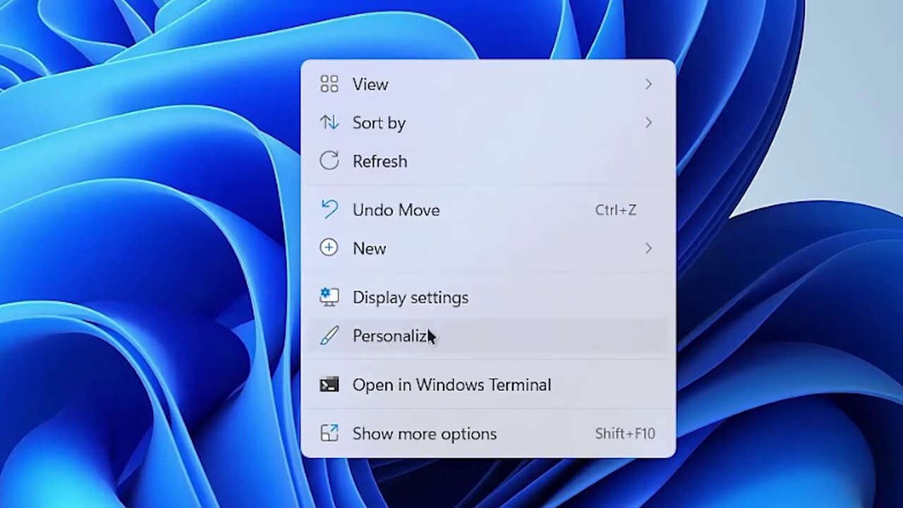
click(511, 331)
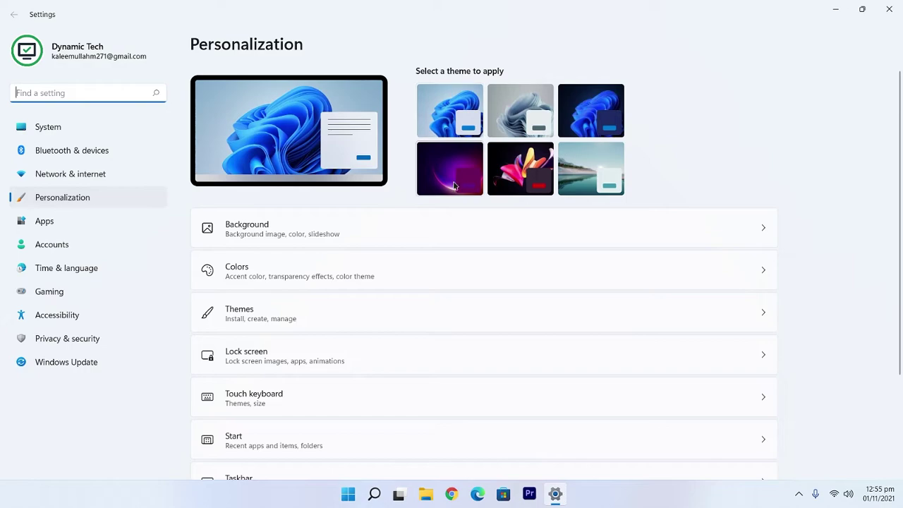
scroll(367, 227, down, 1)
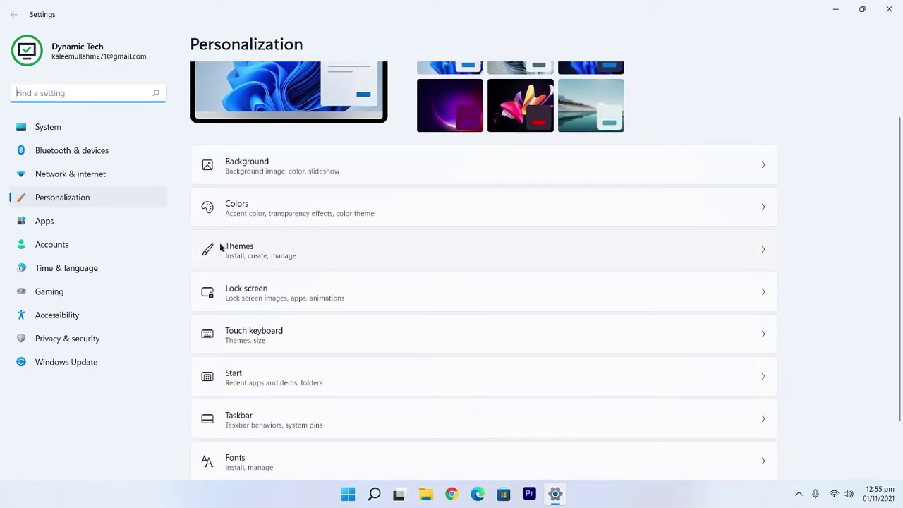
click(357, 261)
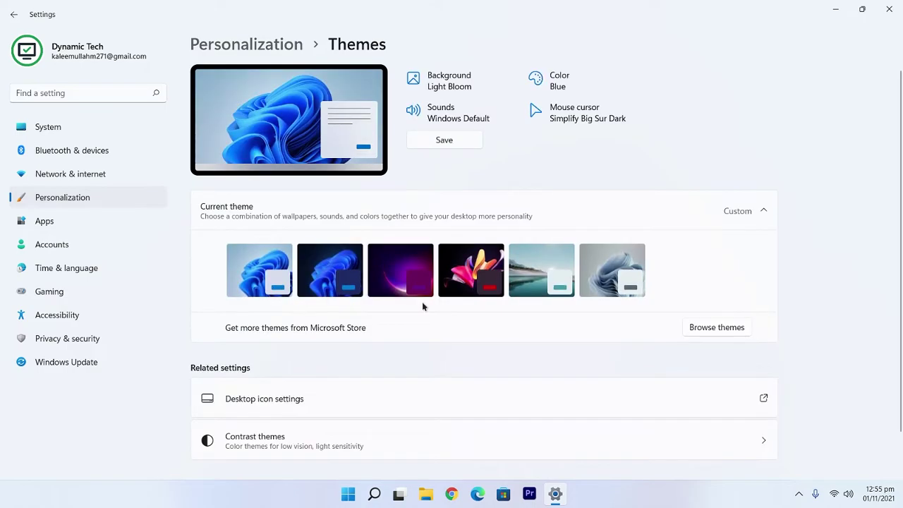
scroll(422, 301, down, 1)
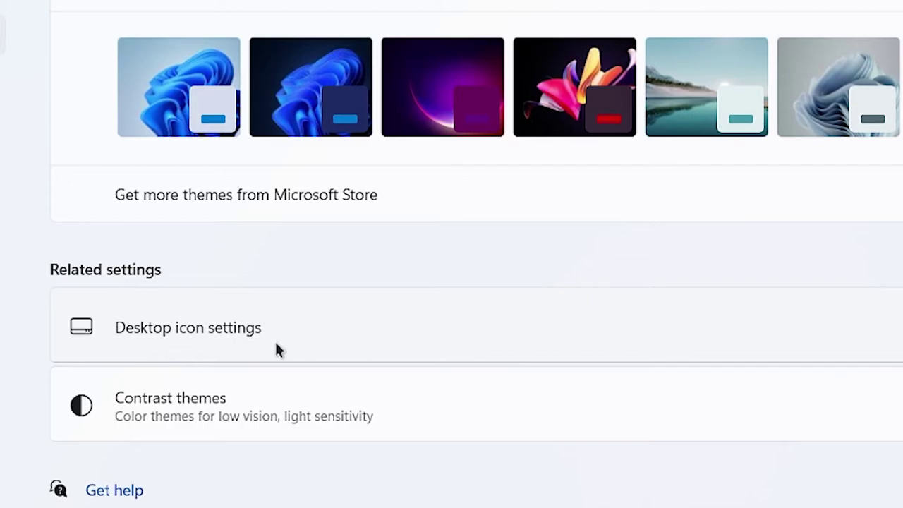
click(398, 337)
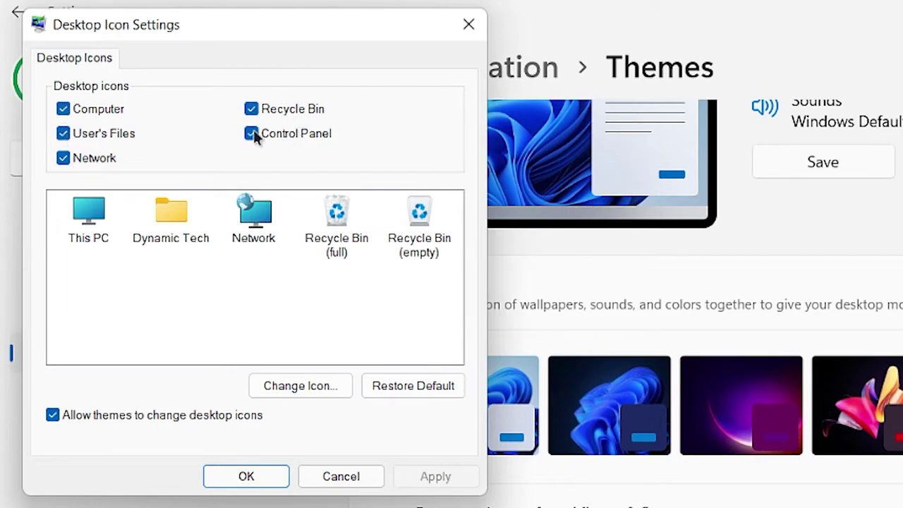
Step: Clear and re-enable the Computer desktop icon, and apply the desktop icon settings
click(74, 109)
click(74, 109)
click(437, 486)
click(254, 479)
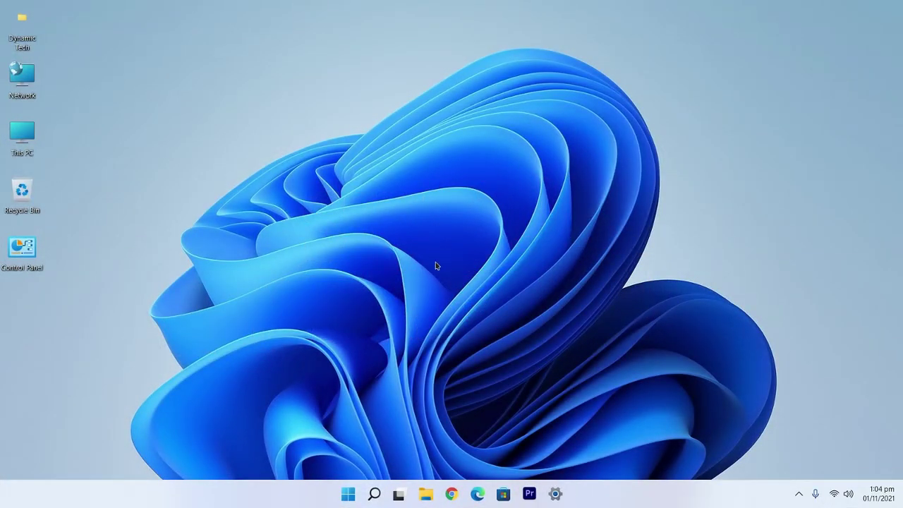
Step: Search Windows for "adjust app", open the appearance and performance settings, and move the Performance Options dialog toward the middle of the desktop
click(380, 495)
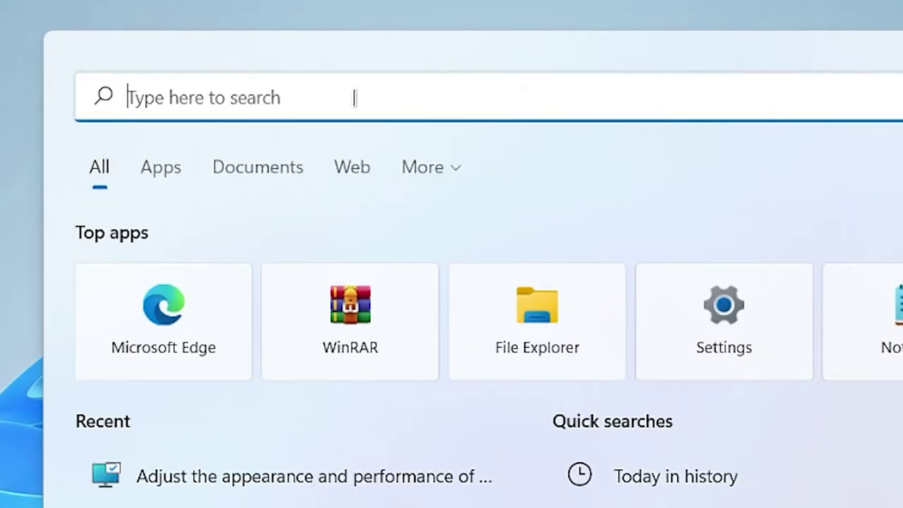
text(adjust)
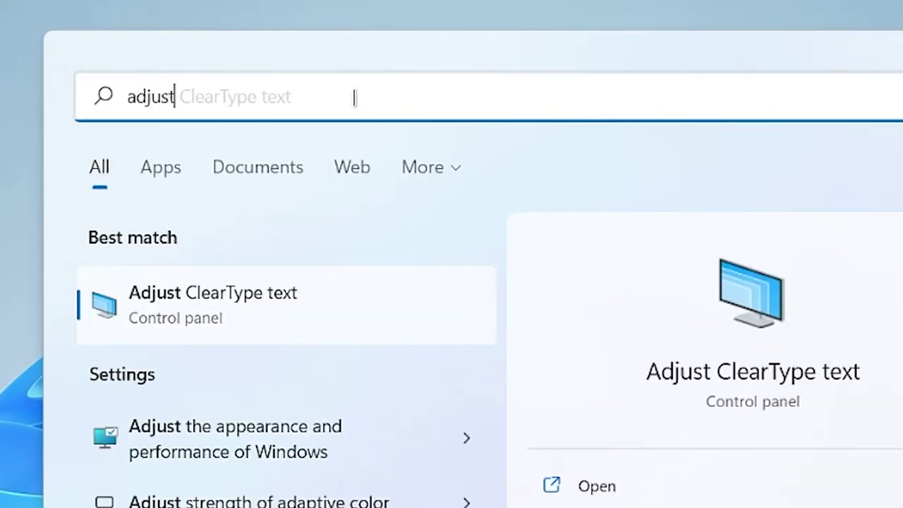
text( app)
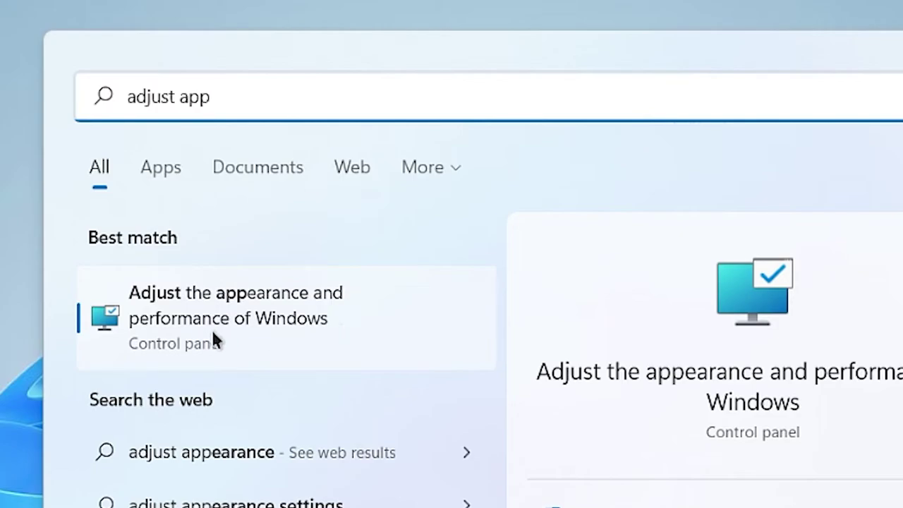
click(365, 330)
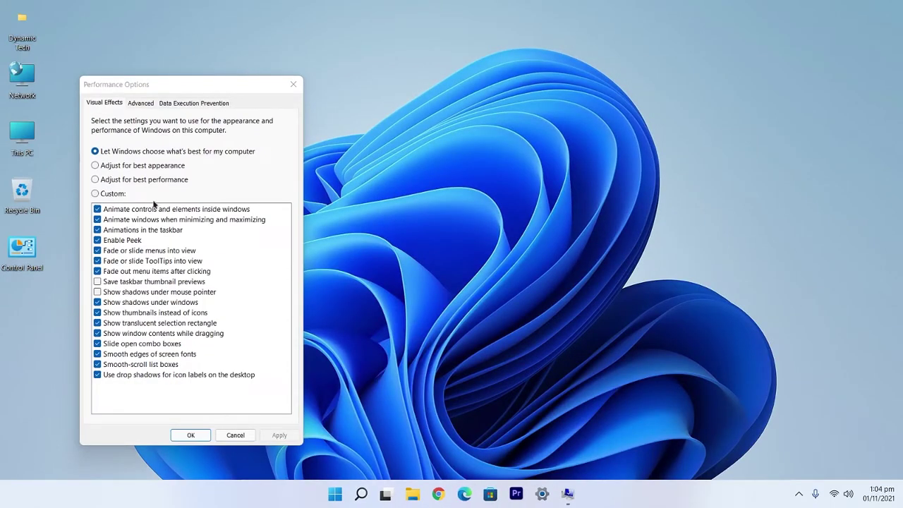
drag(184, 90, 375, 100)
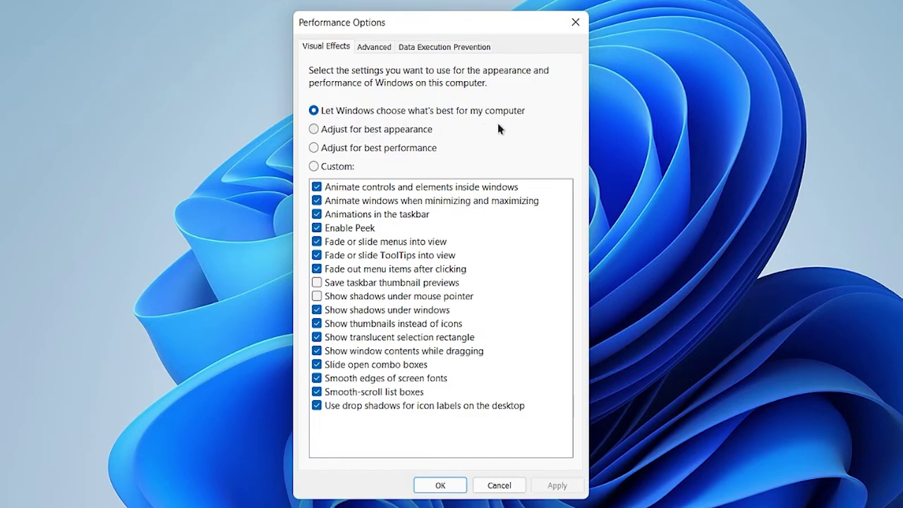
Step: Try the best appearance and best performance presets, and toggle taskbar animation, Peek and fade effects under Custom
click(313, 130)
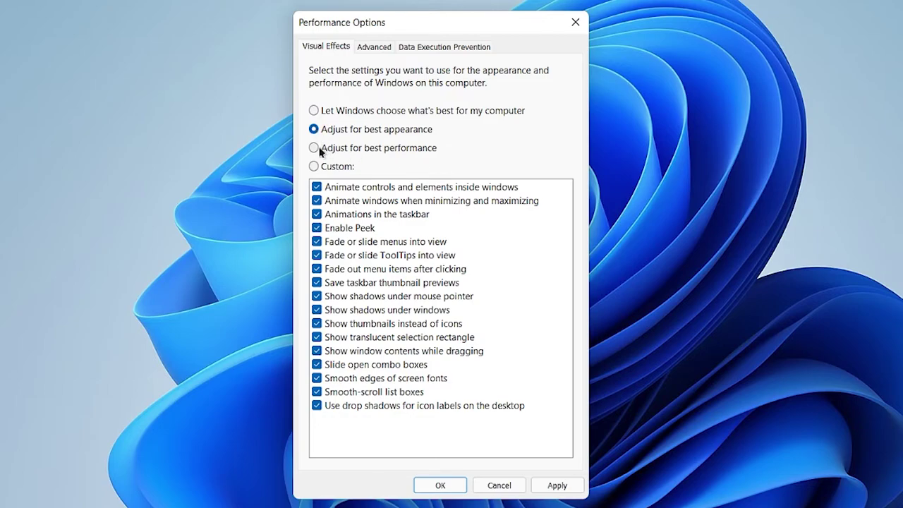
click(314, 148)
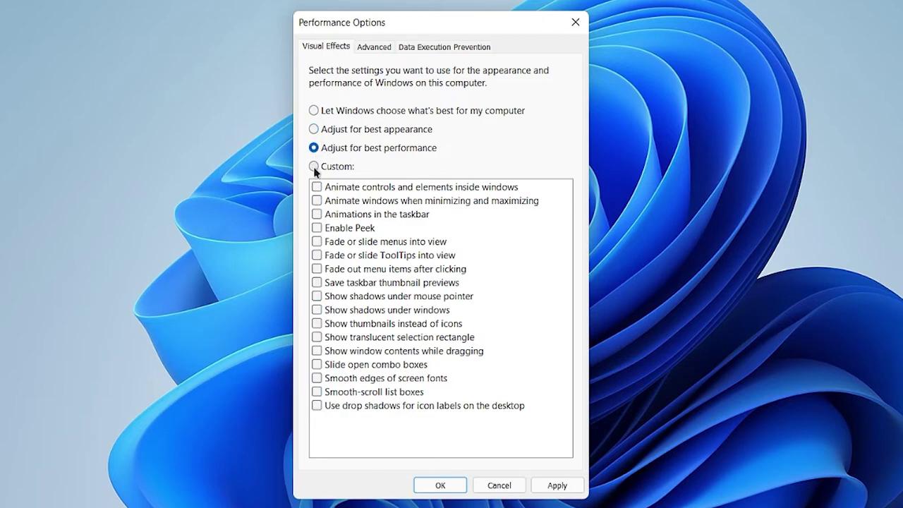
click(313, 166)
click(317, 214)
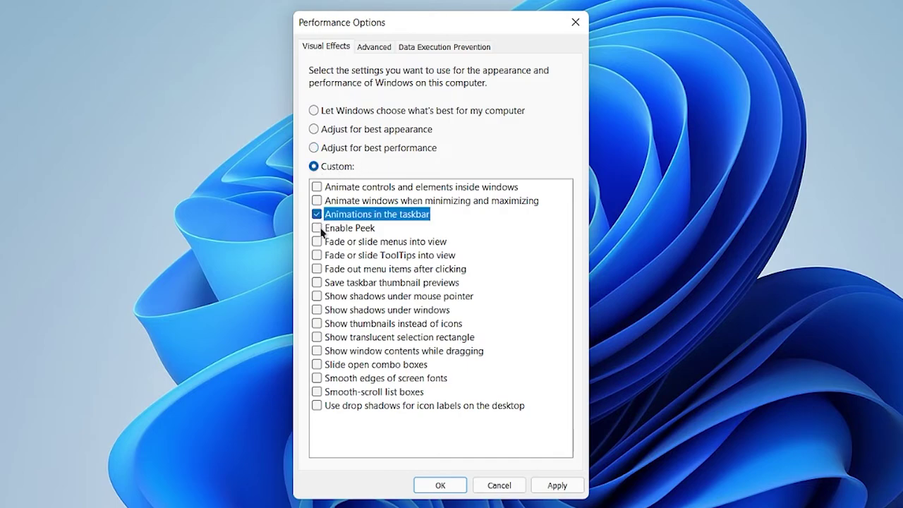
click(317, 241)
click(316, 255)
double_click(317, 228)
click(317, 214)
click(317, 241)
click(317, 255)
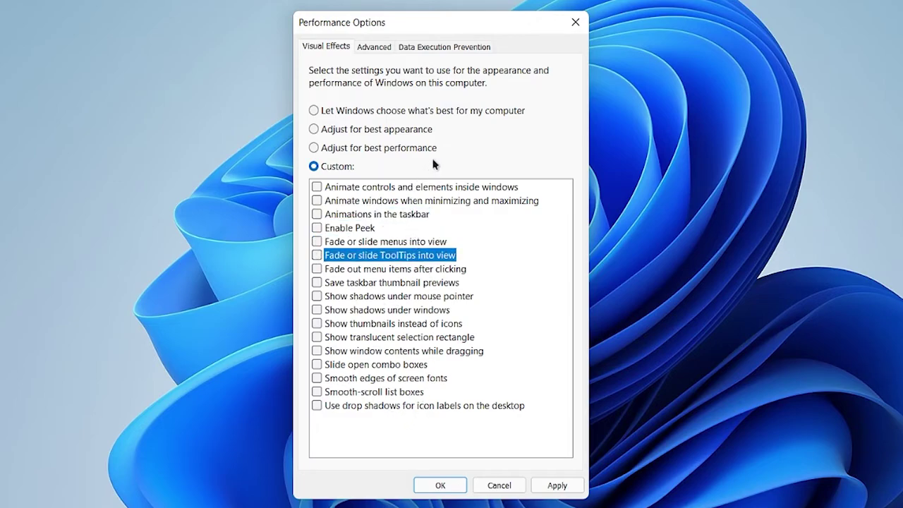
Step: Set the visual effects to "Let Windows choose what's best for my computer" and confirm the Performance Options
click(313, 111)
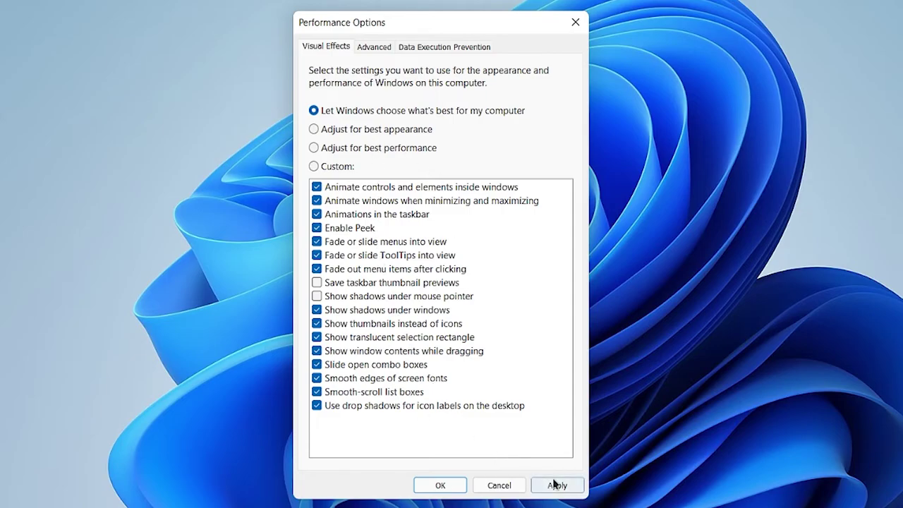
click(445, 485)
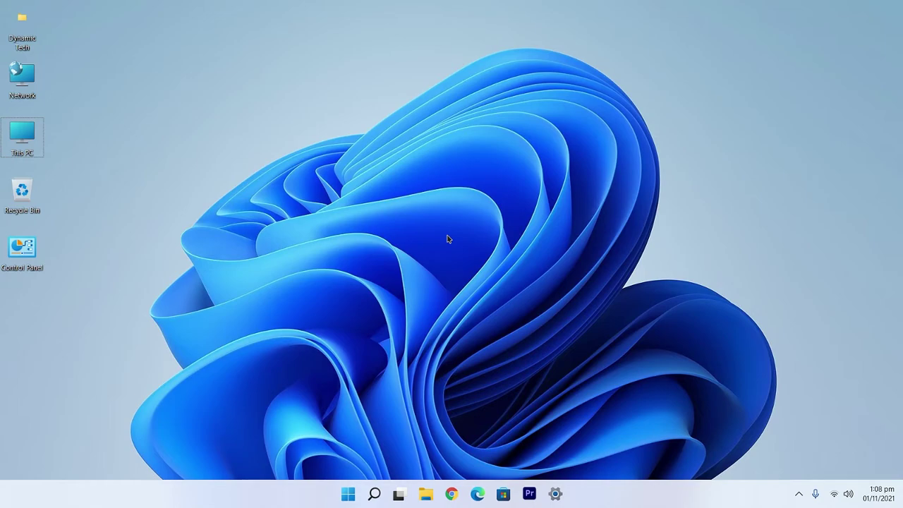
Step: Open This PC, select Local Disk (F:) and open the Optimize Drives tool
double_click(15, 141)
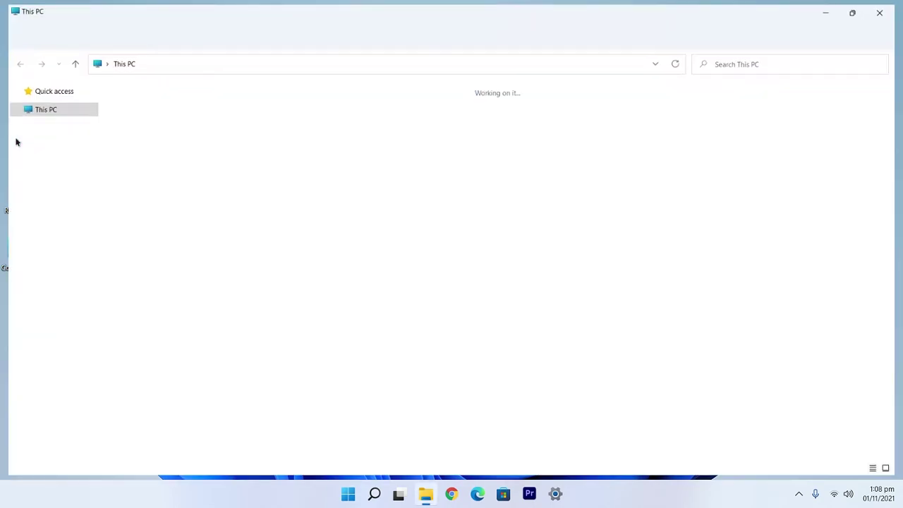
click(429, 203)
click(292, 199)
click(208, 204)
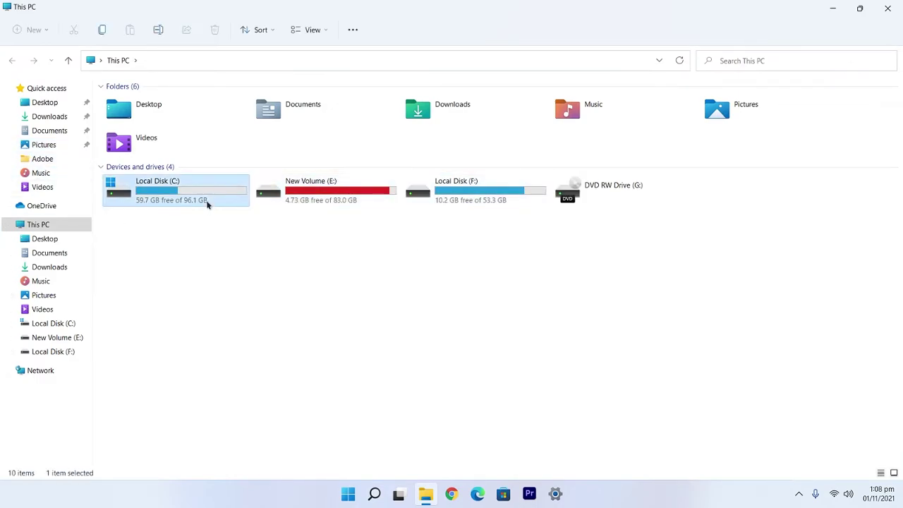
click(425, 194)
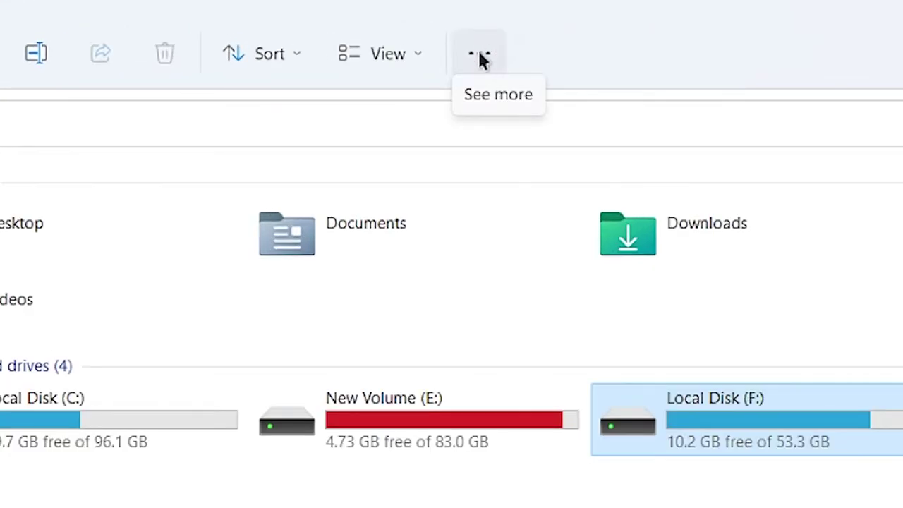
click(480, 59)
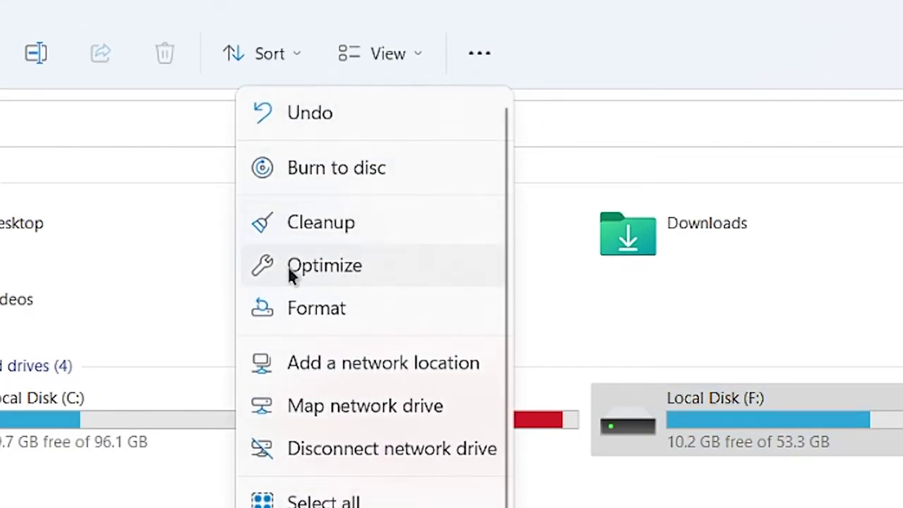
click(372, 272)
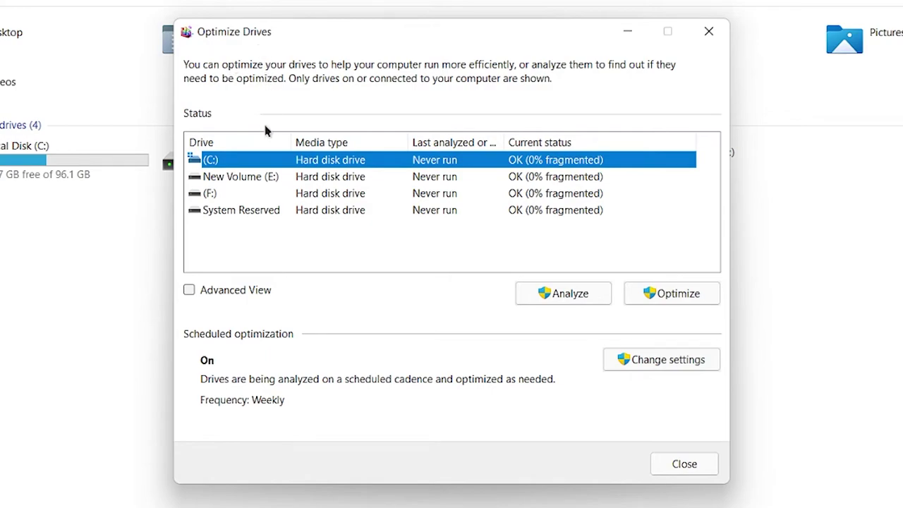
Step: Analyze the F: drive for fragmentation and start optimizing it
click(226, 178)
click(225, 195)
click(251, 178)
click(243, 193)
click(542, 293)
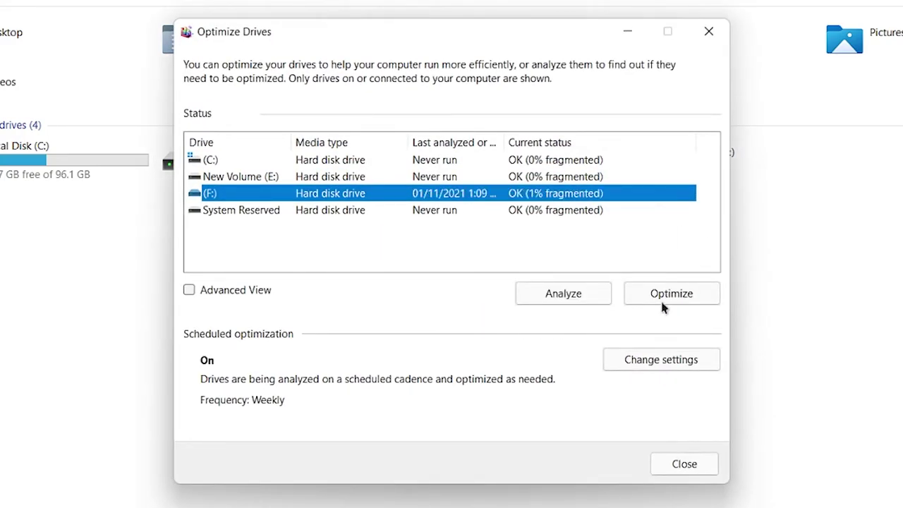
click(663, 298)
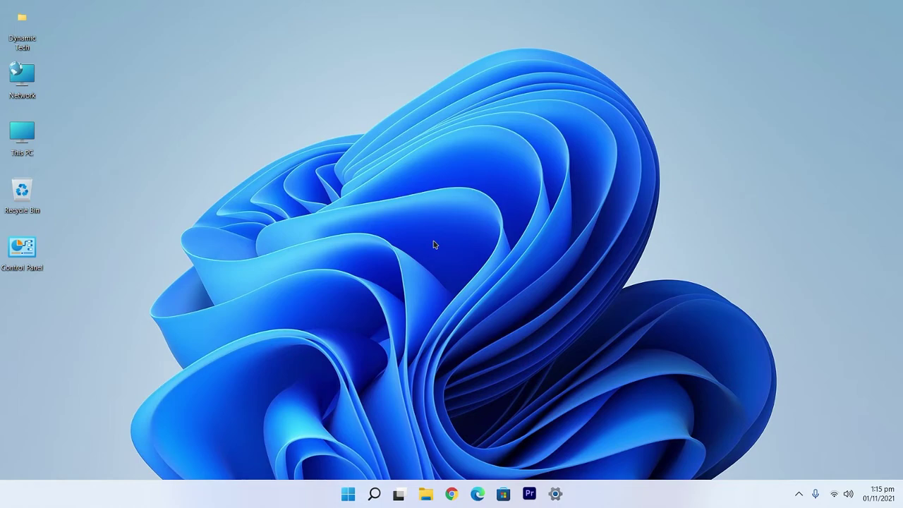
Step: Open the Storage page of the Windows System settings
click(555, 495)
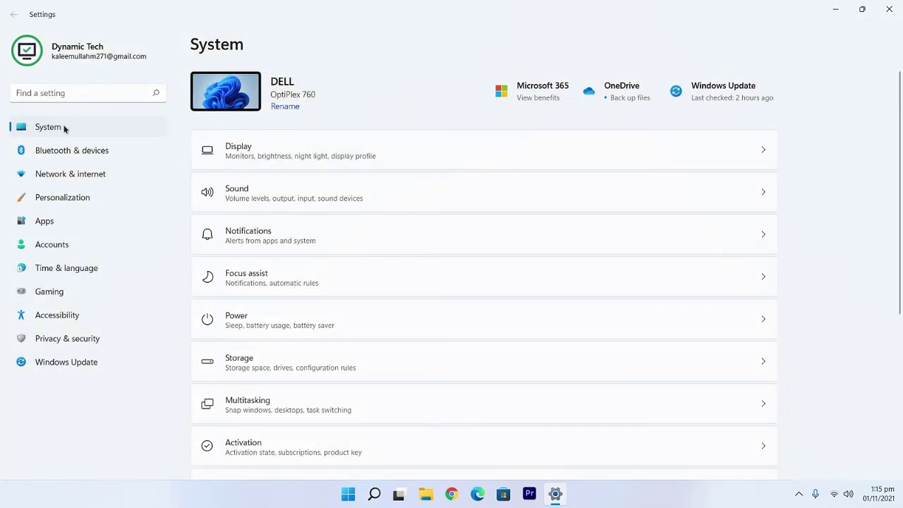
scroll(279, 240, down, 5)
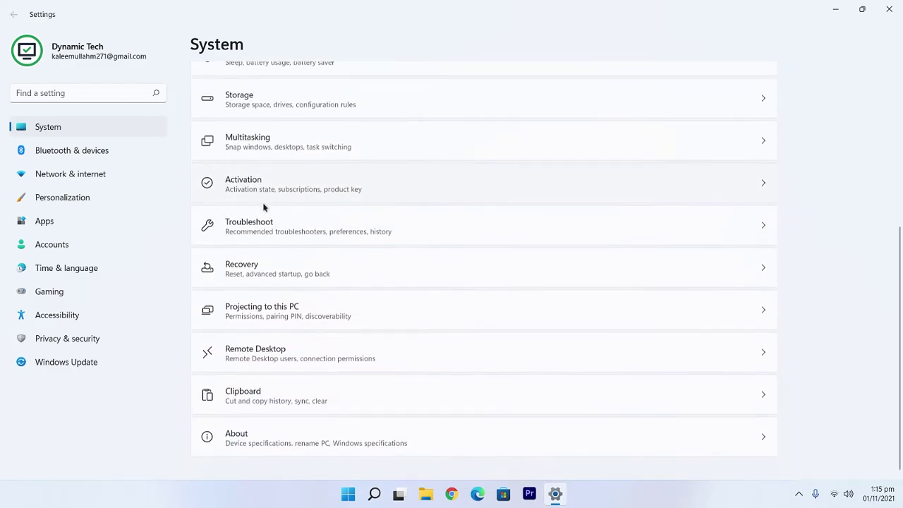
scroll(264, 205, up, 5)
scroll(264, 211, down, 1)
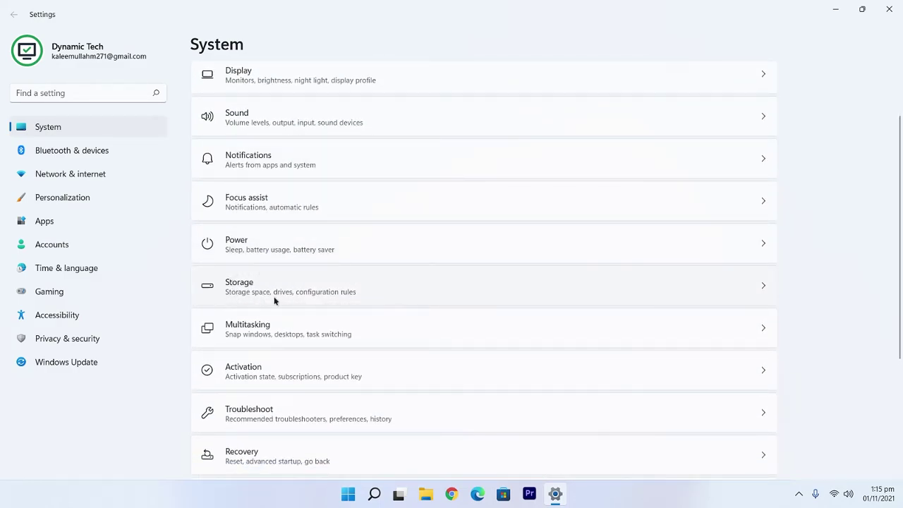
click(460, 290)
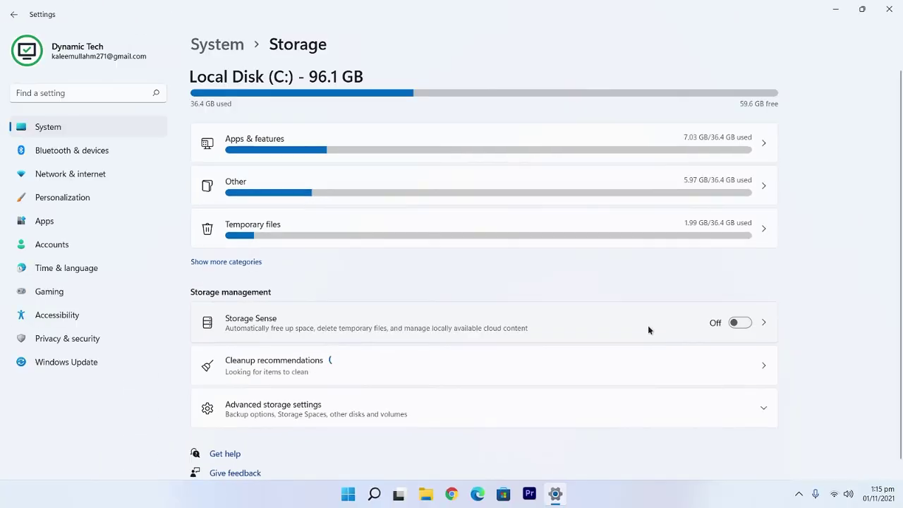
Step: Review the Storage Sense cleanup schedules and cloud content options, and turn Storage Sense on from the Storage page
click(799, 281)
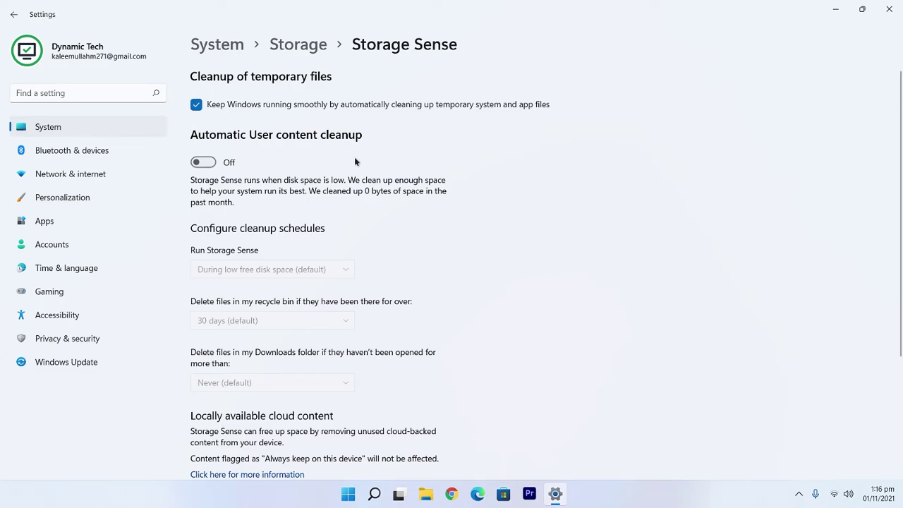
scroll(302, 205, down, 3)
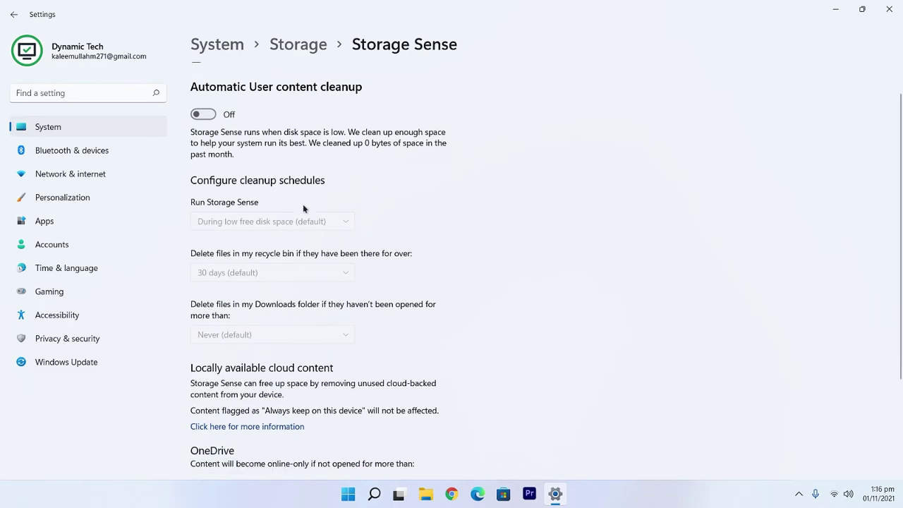
scroll(304, 215, up, 1)
scroll(304, 214, down, 2)
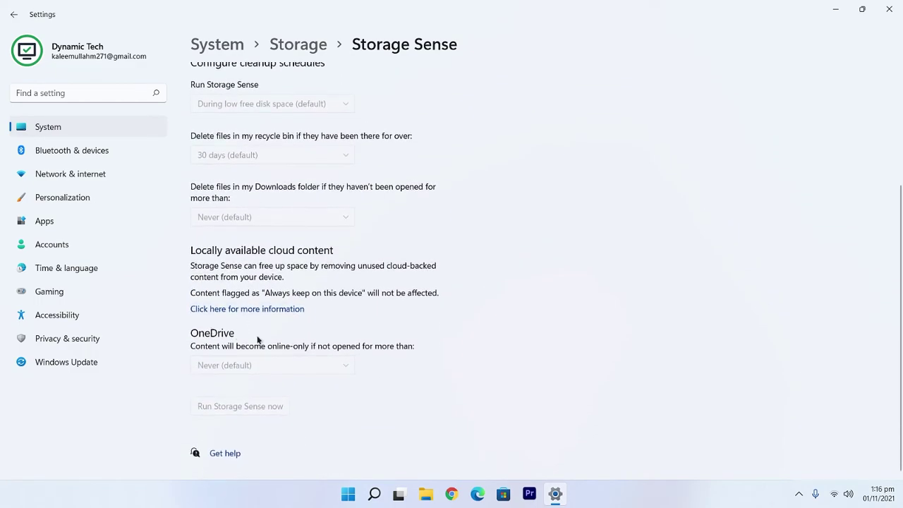
scroll(236, 349, up, 4)
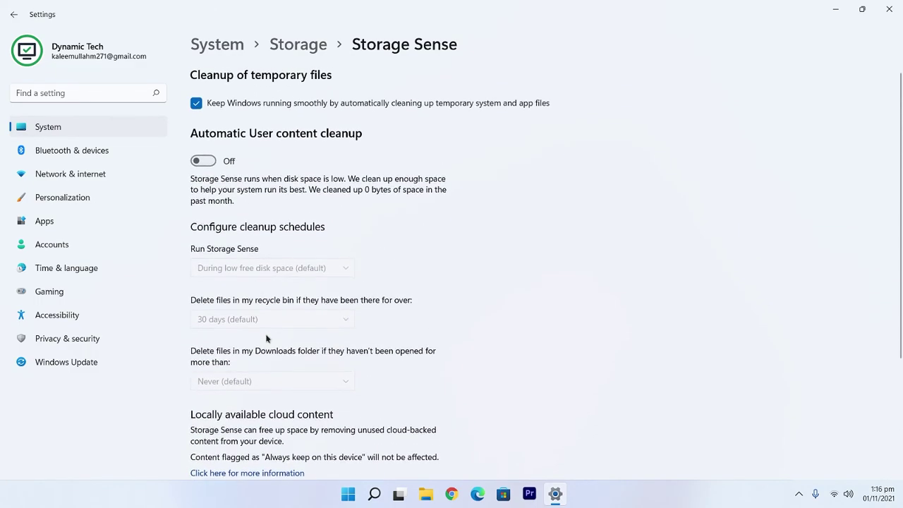
click(13, 16)
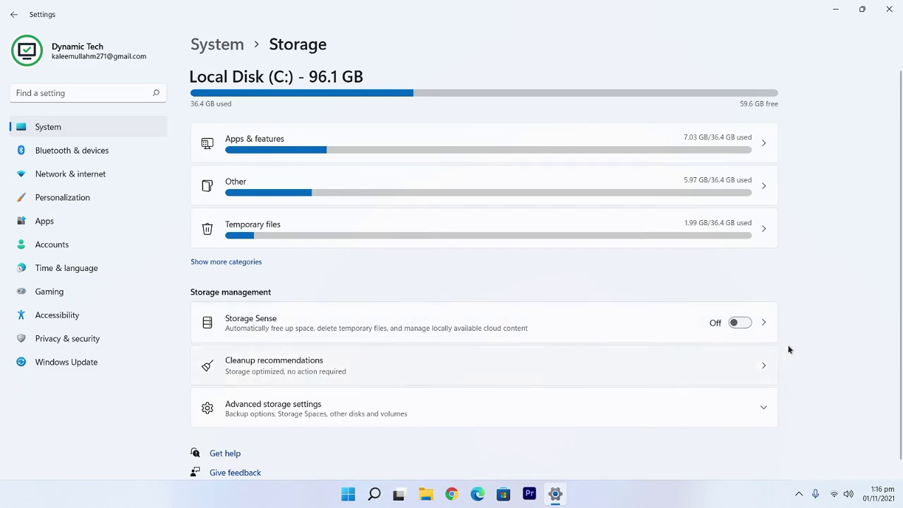
click(746, 327)
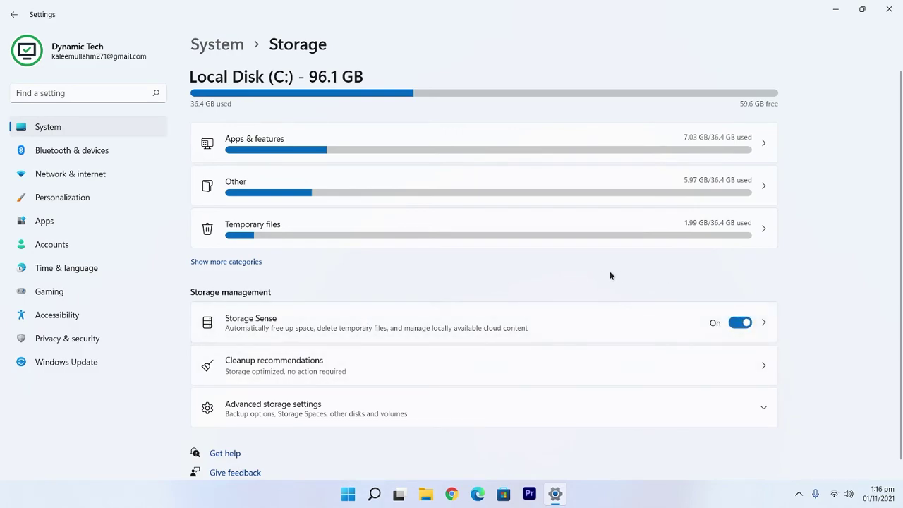